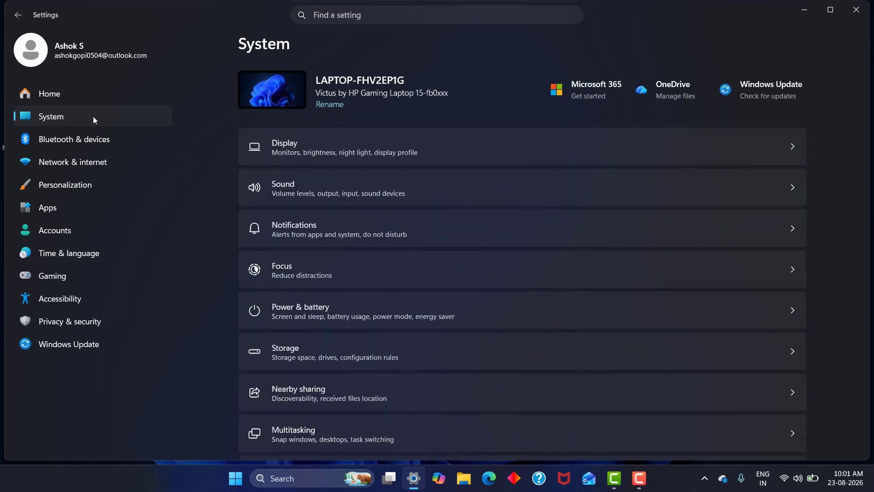
Check Hardware-accelerated GPU scheduling and Variable refresh rate in the advanced graphics settings of Display, and close Settings
{"action": "left_click", "coordinate": [349, 140]}
{"action": "scroll", "coordinate": [341, 278], "scroll_direction": "down", "scroll_amount": 5}
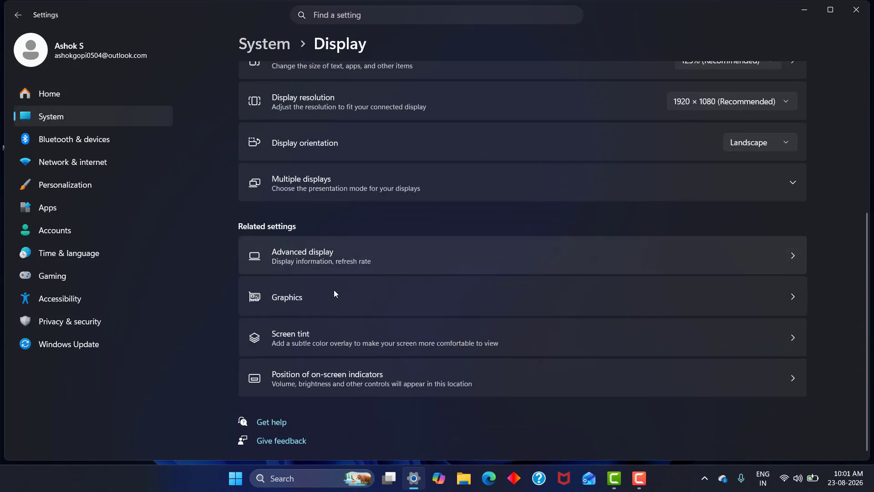
{"action": "left_click", "coordinate": [291, 298]}
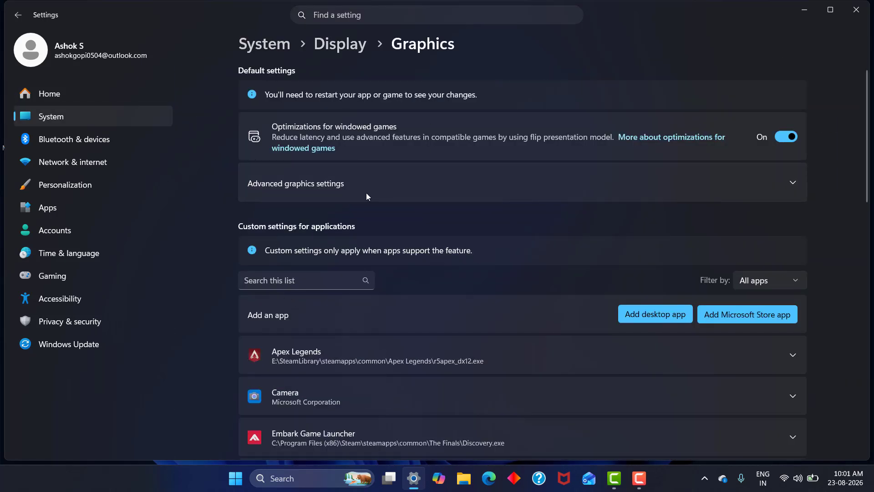
{"action": "left_click", "coordinate": [539, 190]}
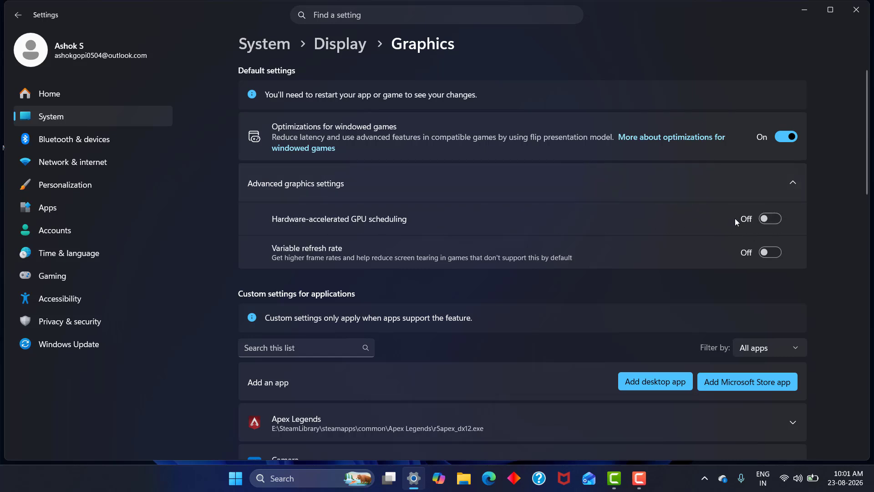
{"action": "left_click", "coordinate": [857, 9]}
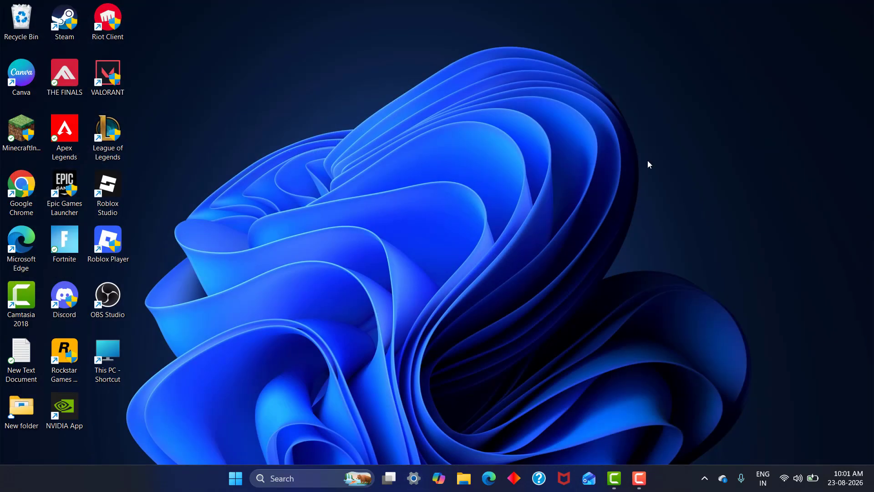
Open Device Manager and expand the Display adapters category to examine the installed AMD and NVIDIA graphics adapters
{"action": "left_click", "coordinate": [293, 485]}
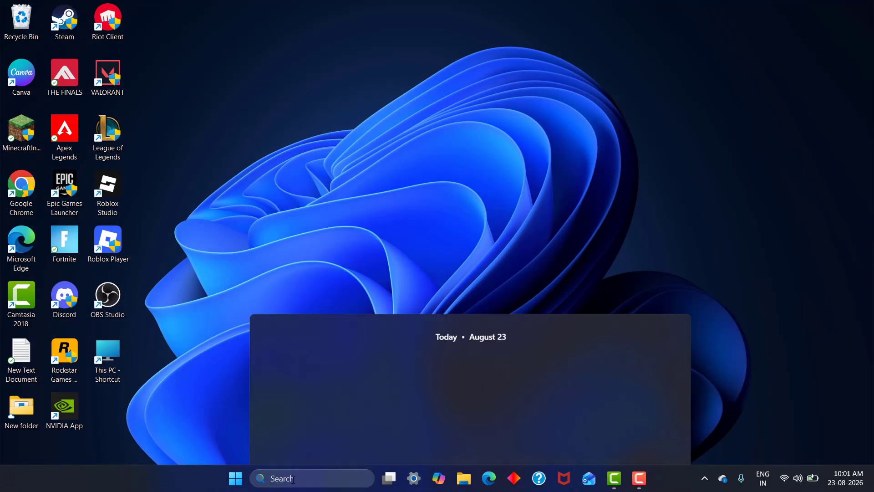
{"action": "type", "text": "device manager"}
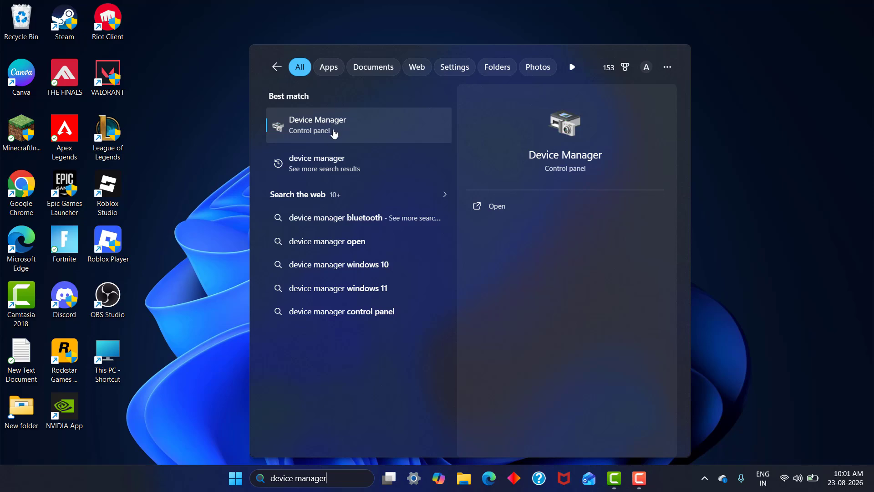
{"action": "left_click", "coordinate": [335, 132]}
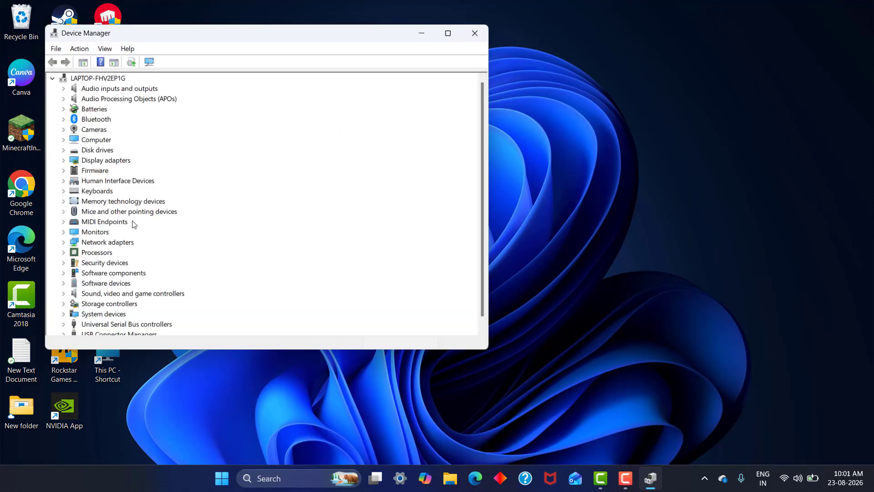
{"action": "left_click", "coordinate": [93, 163]}
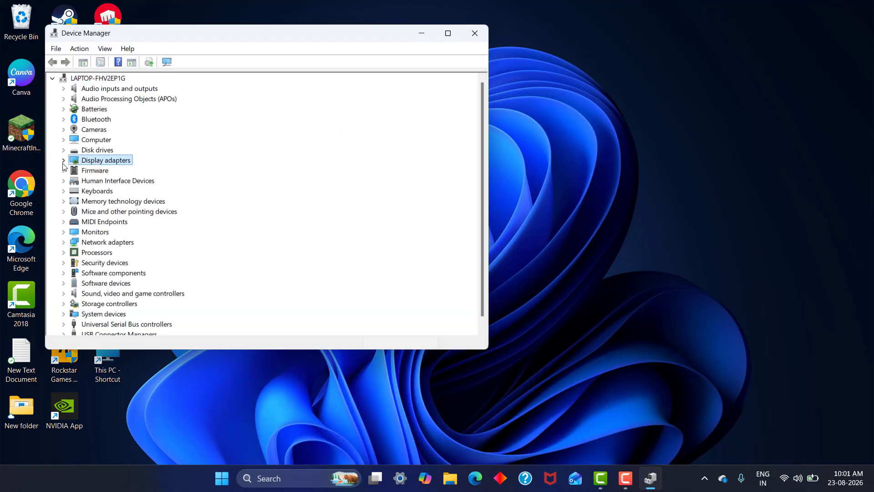
{"action": "left_click", "coordinate": [65, 162]}
{"action": "left_click", "coordinate": [118, 171]}
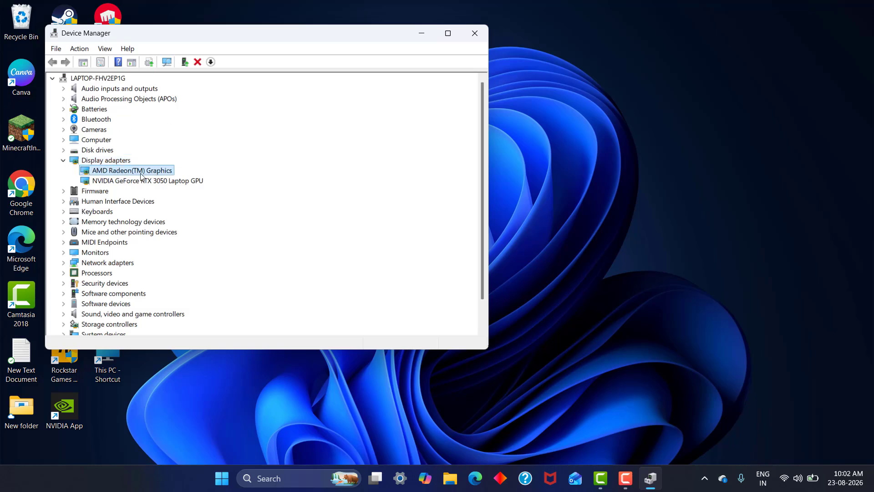
{"action": "left_click", "coordinate": [132, 180]}
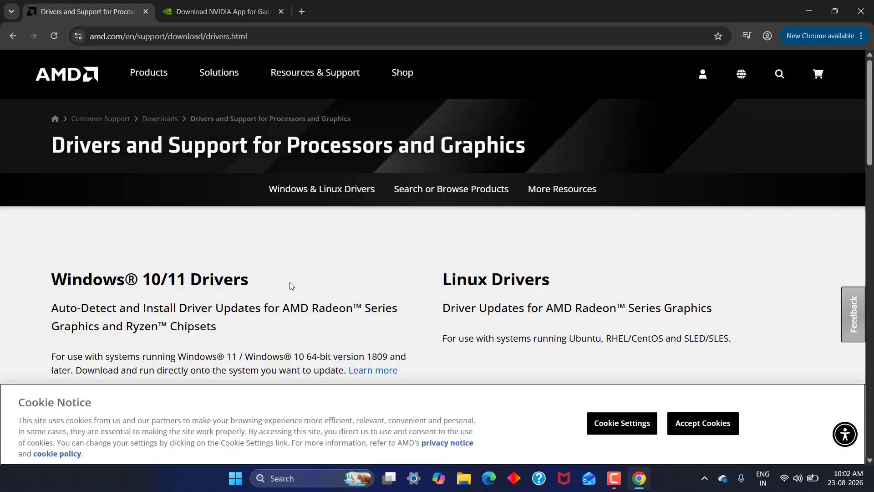
Look over the AMD driver download page and the NVIDIA App download page in Chrome, and return to Device Manager
{"action": "scroll", "coordinate": [370, 321], "scroll_direction": "down", "scroll_amount": 3}
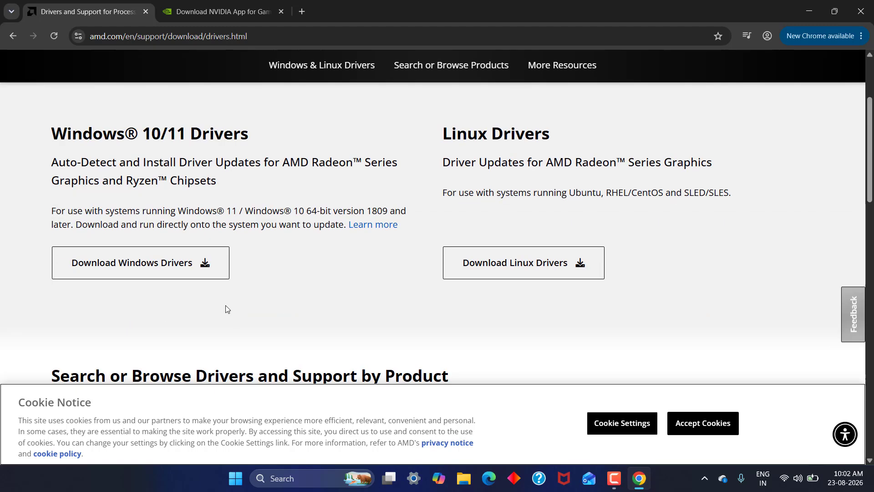
{"action": "left_click", "coordinate": [223, 11]}
{"action": "left_click", "coordinate": [86, 12]}
{"action": "key", "text": "ctrl+super+Left"}
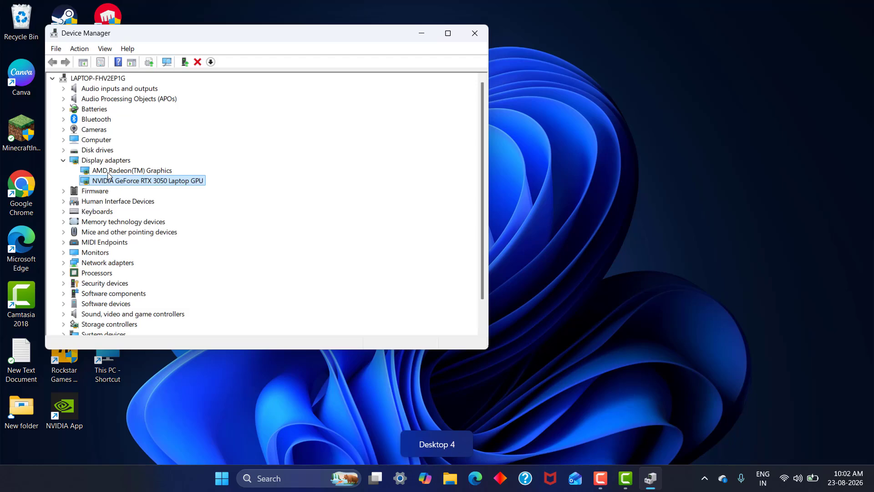
Run an automatic driver search for the AMD Radeon(TM) Graphics adapter and close the update wizard
{"action": "left_click", "coordinate": [135, 171]}
{"action": "left_click", "coordinate": [134, 181]}
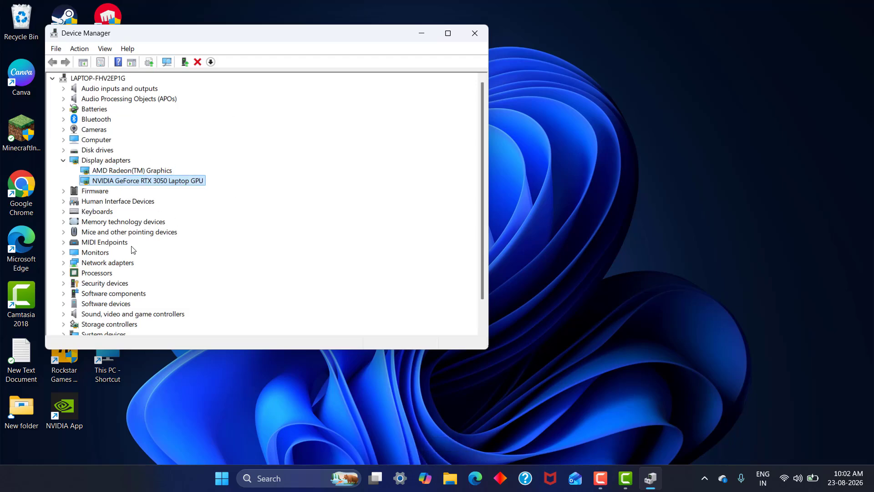
{"action": "left_click", "coordinate": [137, 171]}
{"action": "right_click", "coordinate": [145, 171]}
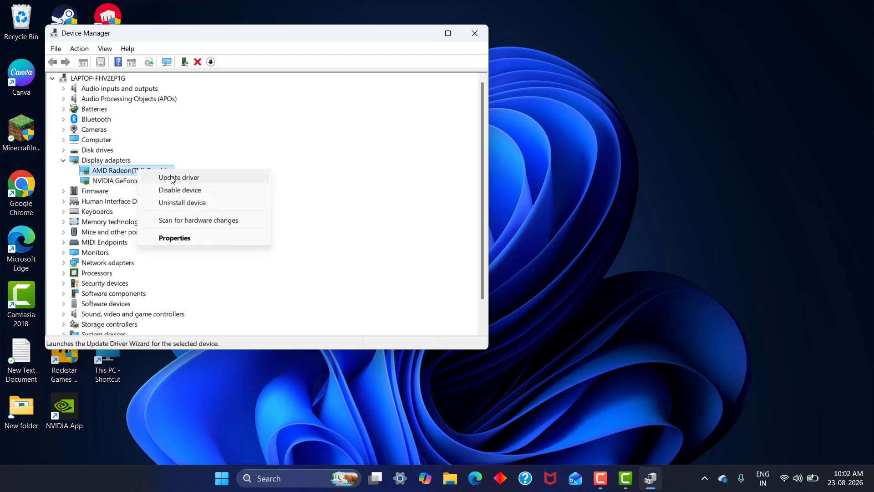
{"action": "left_click", "coordinate": [168, 178]}
{"action": "left_click", "coordinate": [192, 182]}
{"action": "left_click", "coordinate": [415, 324]}
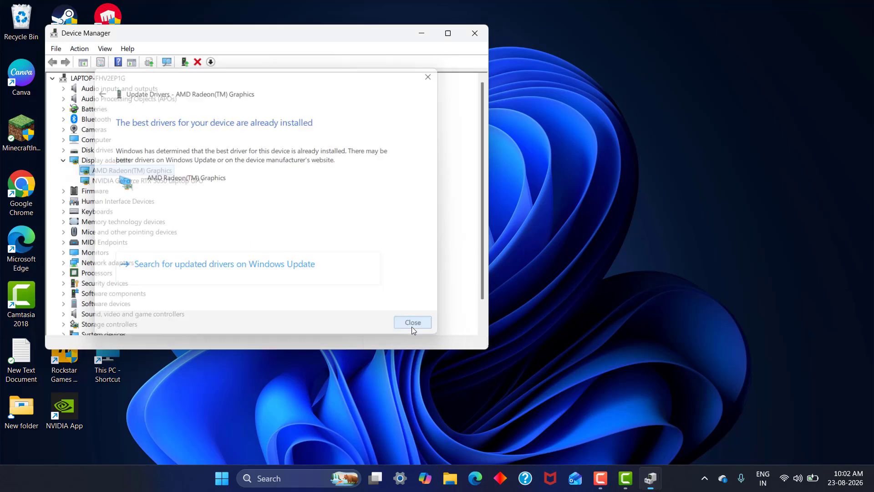
Run an automatic driver search for the NVIDIA GeForce RTX 3050 Laptop GPU and close Device Manager
{"action": "left_click", "coordinate": [161, 181]}
{"action": "right_click", "coordinate": [163, 182]}
{"action": "left_click", "coordinate": [202, 191]}
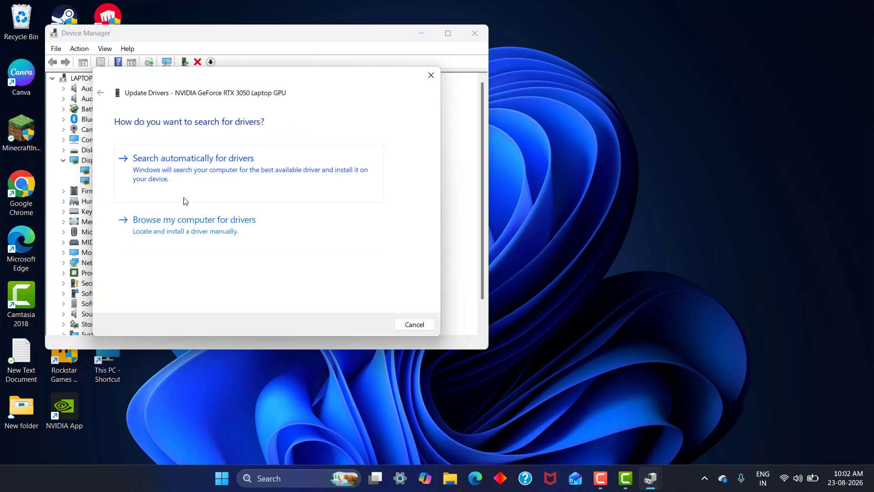
{"action": "left_click", "coordinate": [187, 176]}
{"action": "left_click", "coordinate": [417, 325]}
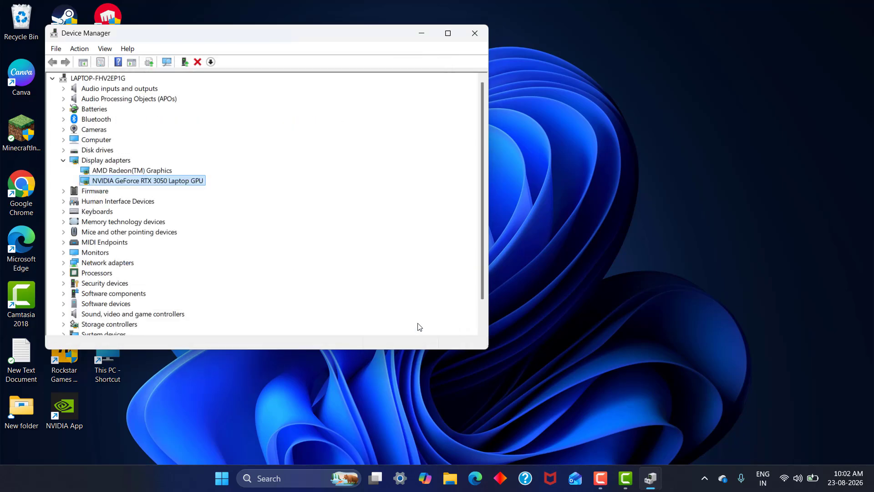
{"action": "left_click", "coordinate": [474, 32]}
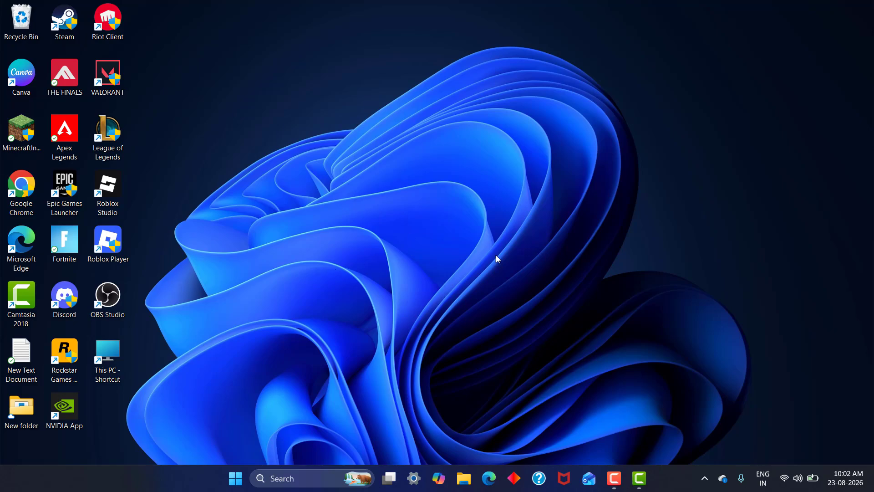
Launch Disk Cleanup with the cleanmgr command and scan the Windows (C:) drive
{"action": "key", "text": "super+r"}
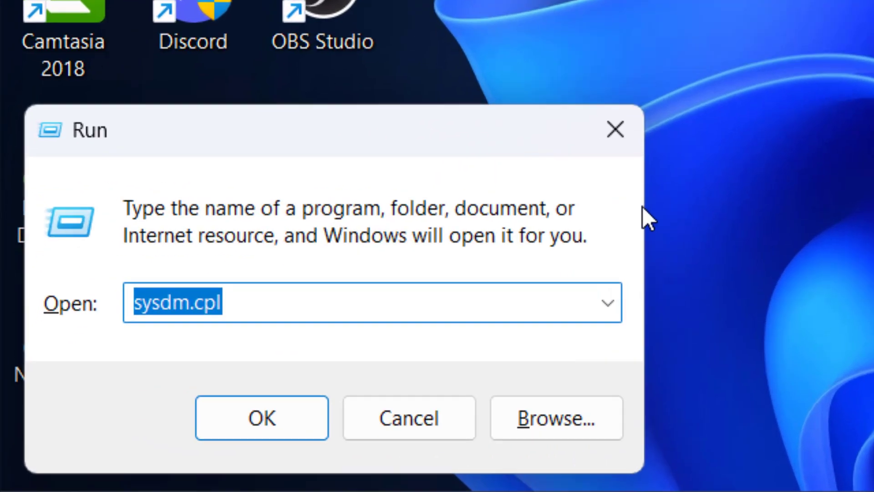
{"action": "type", "text": "cleanmgr"}
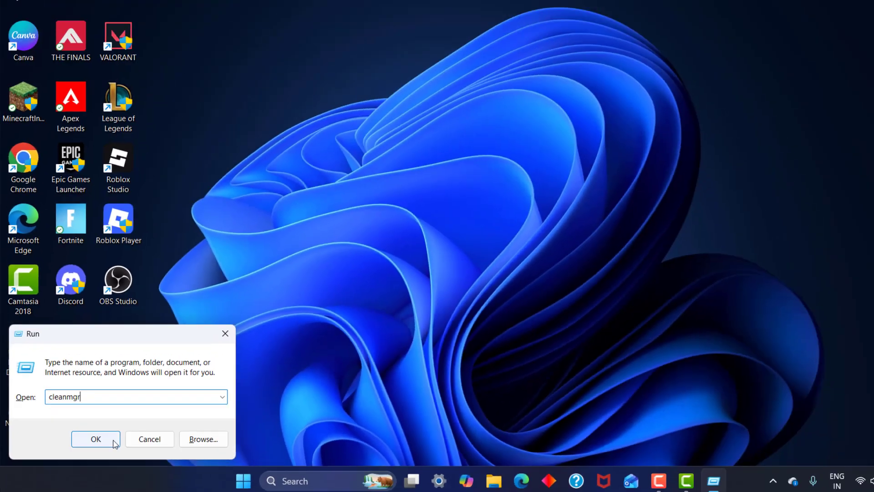
{"action": "left_click", "coordinate": [274, 419]}
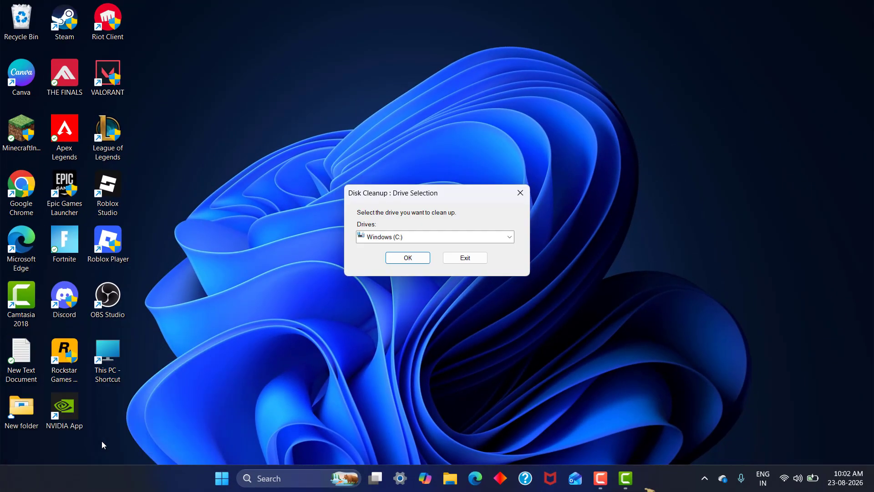
{"action": "left_click", "coordinate": [412, 256]}
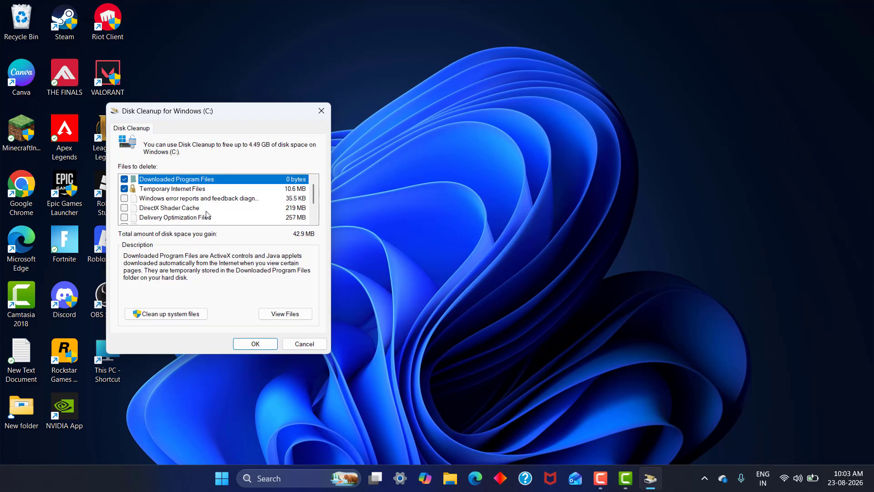
Add DirectX Shader Cache to the files to delete and carry out the cleanup
{"action": "left_click", "coordinate": [125, 208]}
{"action": "left_click", "coordinate": [256, 344]}
{"action": "left_click", "coordinate": [461, 246]}
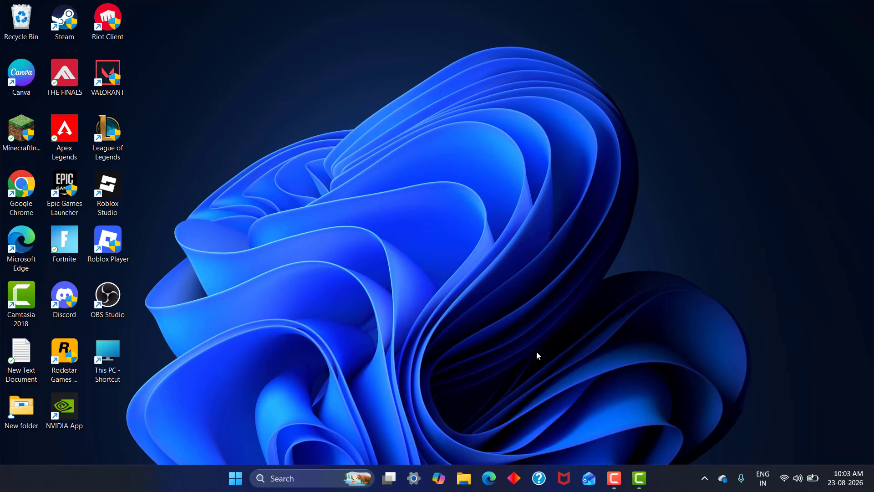
Open the Graphics page within the system's Display settings
{"action": "left_click", "coordinate": [415, 478]}
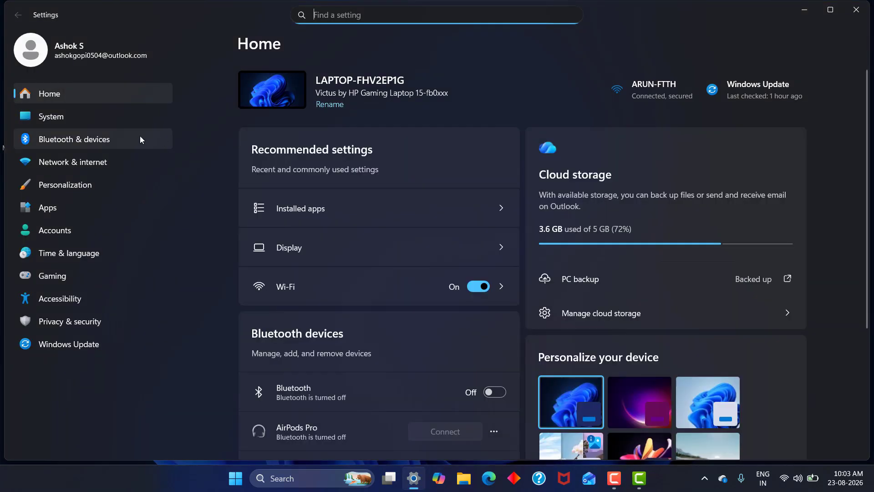
{"action": "left_click", "coordinate": [121, 123]}
{"action": "left_click", "coordinate": [295, 147]}
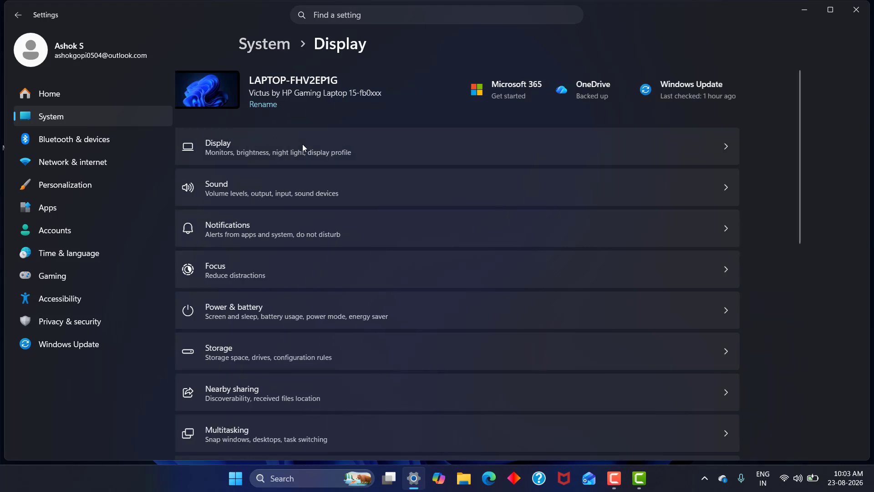
{"action": "scroll", "coordinate": [343, 298], "scroll_direction": "down", "scroll_amount": 10}
{"action": "left_click", "coordinate": [299, 238]}
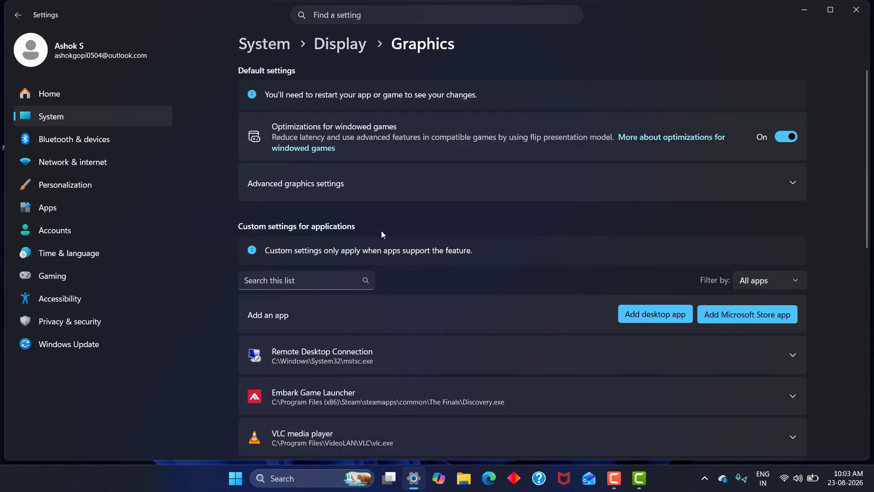
Review Steam's GPU preference options in the custom application settings, choose Let Windows decide, and collapse the Steam entry
{"action": "scroll", "coordinate": [381, 230], "scroll_direction": "down", "scroll_amount": 10}
{"action": "scroll", "coordinate": [469, 250], "scroll_direction": "down", "scroll_amount": 5}
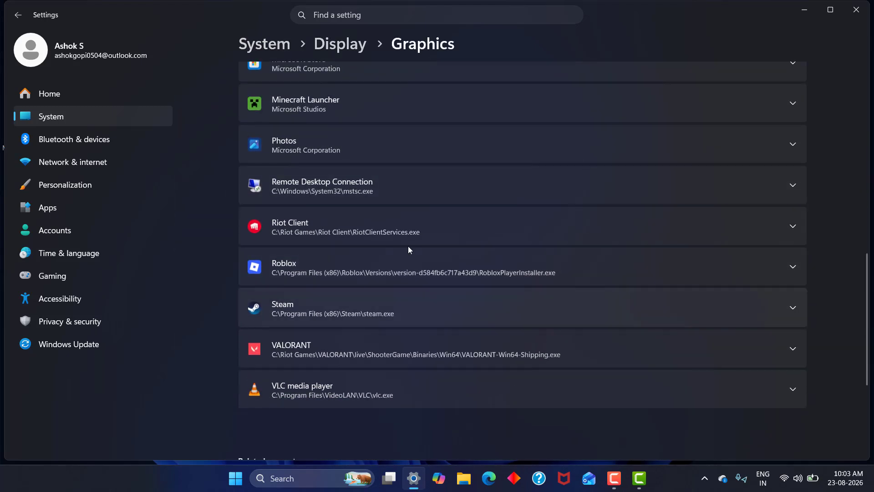
{"action": "left_click", "coordinate": [633, 308]}
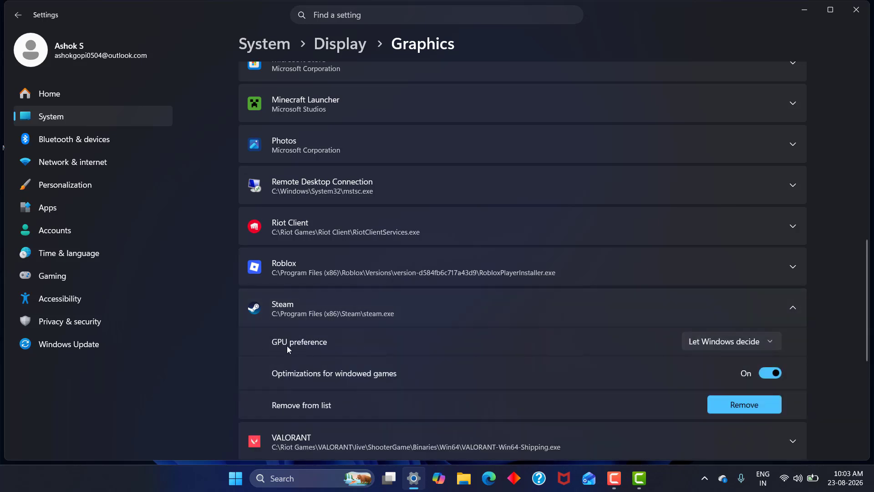
{"action": "left_click", "coordinate": [774, 342]}
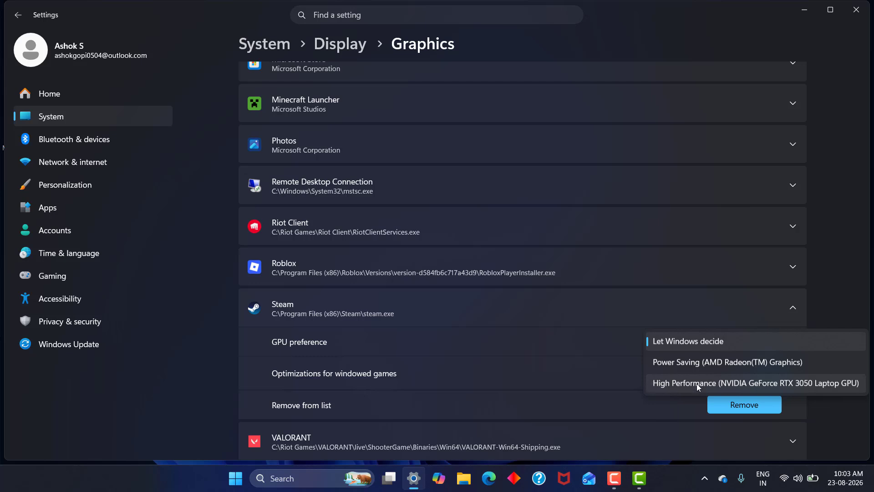
{"action": "left_click", "coordinate": [696, 342]}
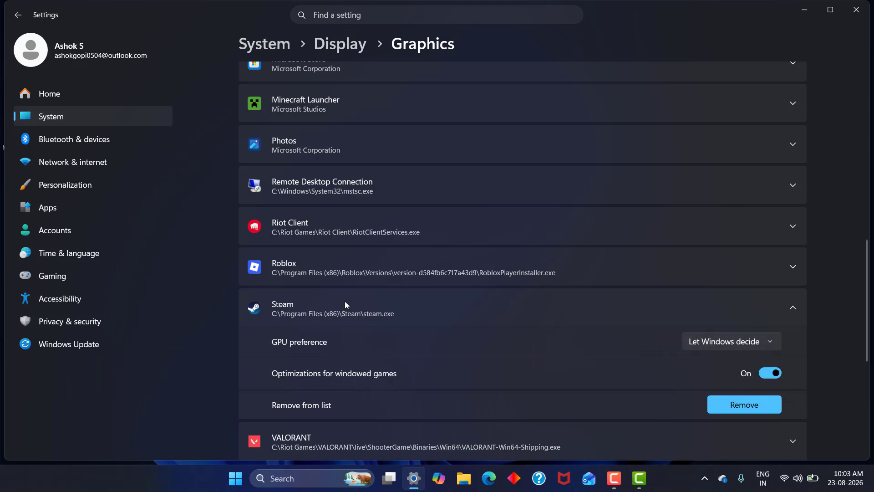
{"action": "left_click", "coordinate": [792, 307]}
Browse to C:\Program Files (x86)\Steam\steamapps for a desktop app to add, then cancel the file selection and close Settings
{"action": "scroll", "coordinate": [570, 304], "scroll_direction": "up", "scroll_amount": 8}
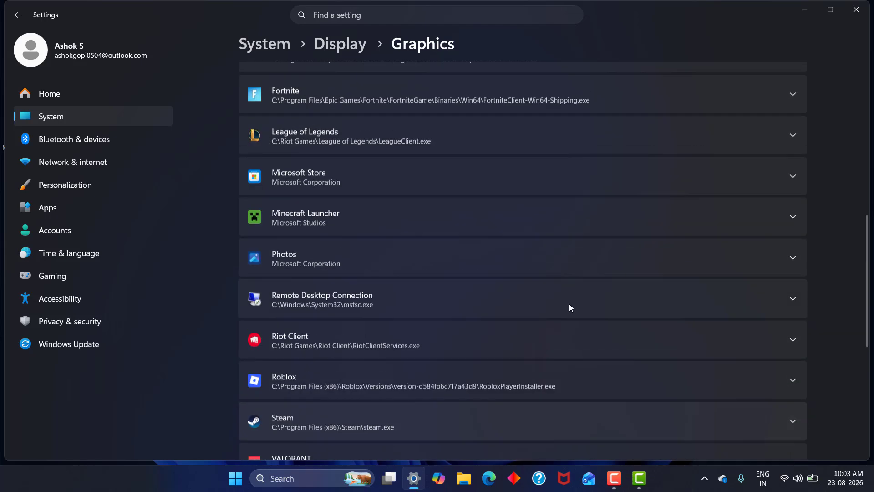
{"action": "left_click", "coordinate": [661, 196]}
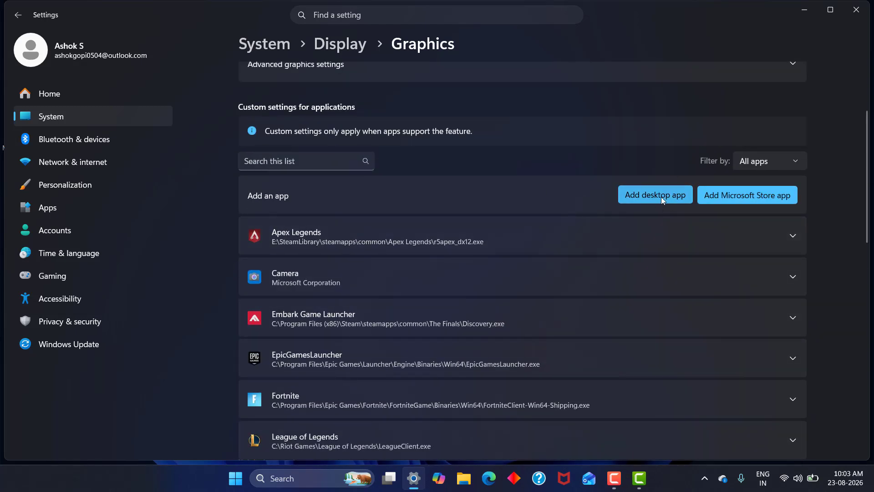
{"action": "left_click", "coordinate": [59, 329]}
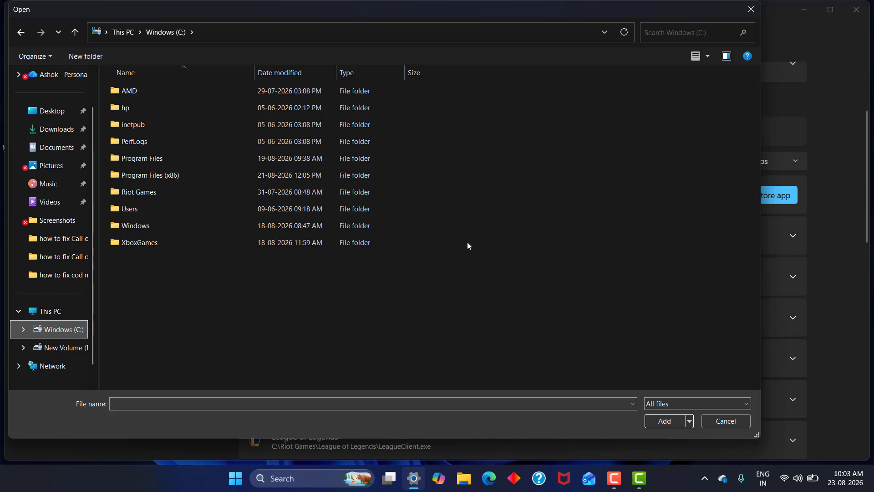
{"action": "double_click", "coordinate": [160, 176]}
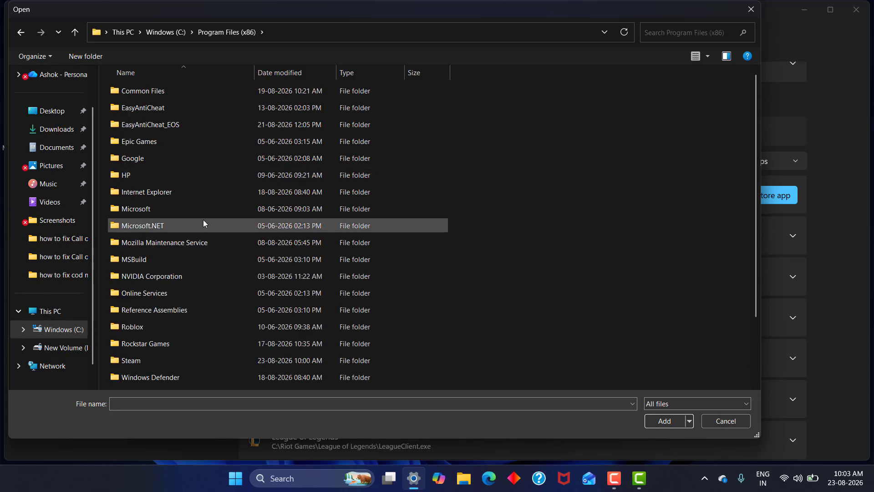
{"action": "scroll", "coordinate": [203, 220], "scroll_direction": "down", "scroll_amount": 3}
{"action": "double_click", "coordinate": [153, 314]}
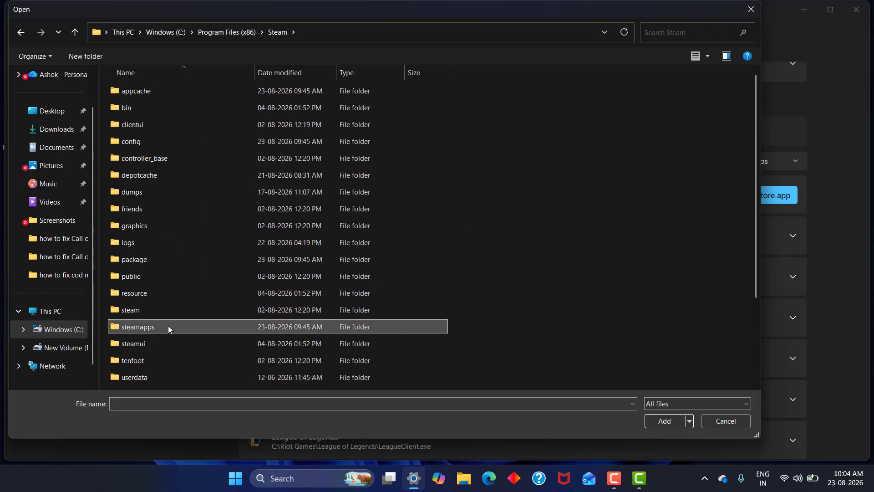
{"action": "double_click", "coordinate": [168, 326]}
{"action": "left_click", "coordinate": [195, 91]}
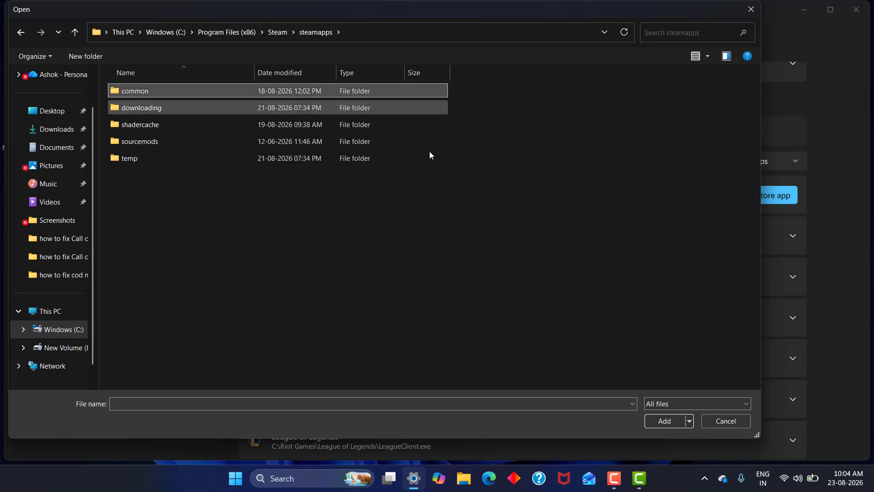
{"action": "left_click", "coordinate": [751, 9]}
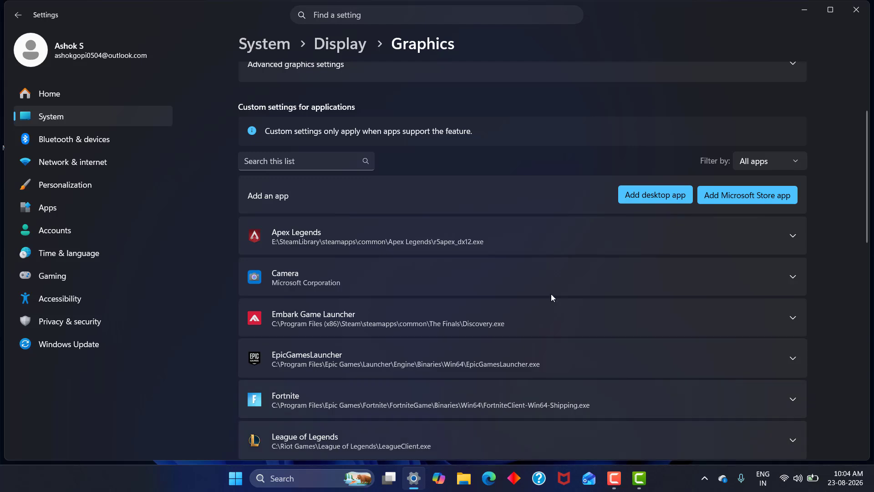
{"action": "left_click", "coordinate": [856, 9]}
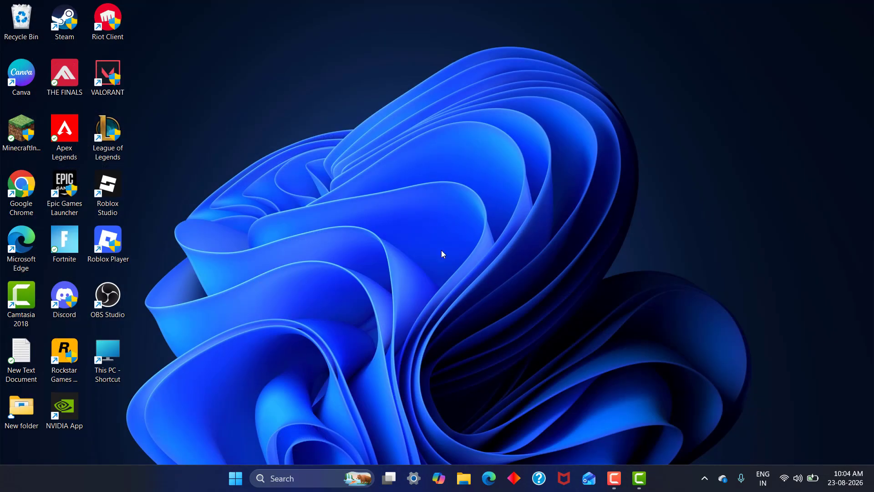
Open Task Manager, review the startup apps and their startup impact, and close it
{"action": "right_click", "coordinate": [211, 467]}
{"action": "left_click", "coordinate": [234, 437]}
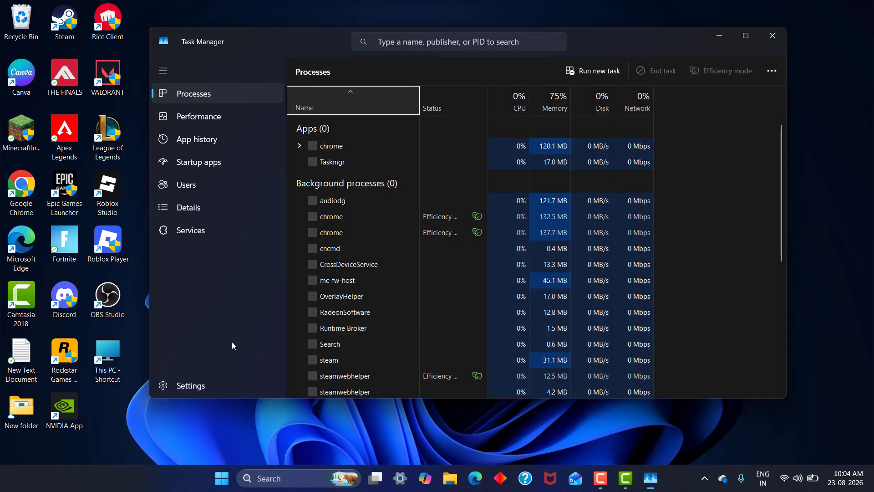
{"action": "left_click", "coordinate": [201, 163]}
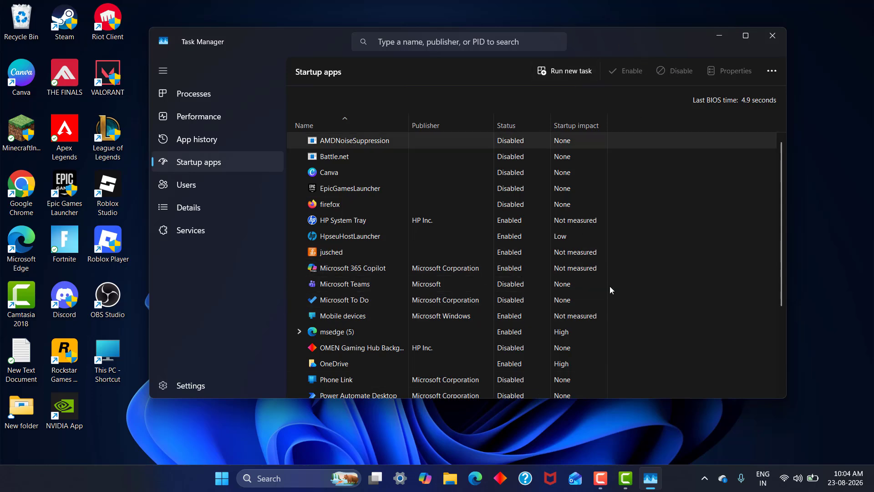
{"action": "left_click", "coordinate": [771, 35]}
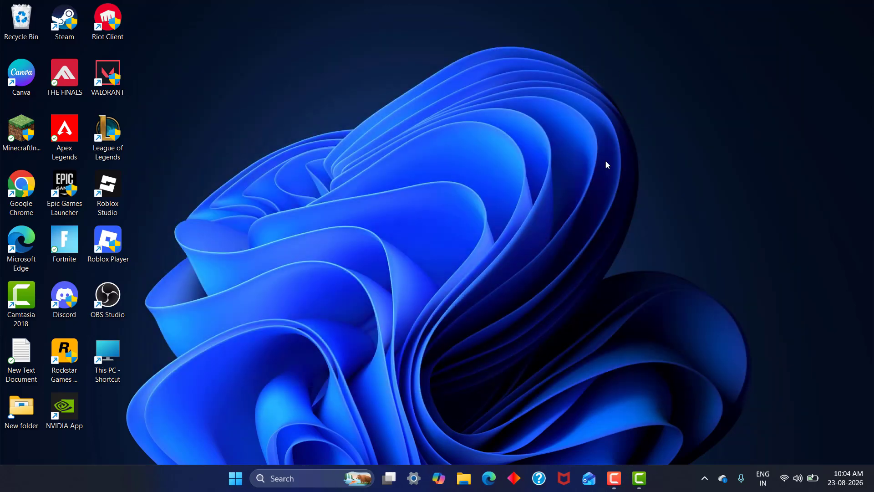
Launch System Properties by running the sysdm.cpl command
{"action": "key", "text": "super+r"}
{"action": "type", "text": "sys"}
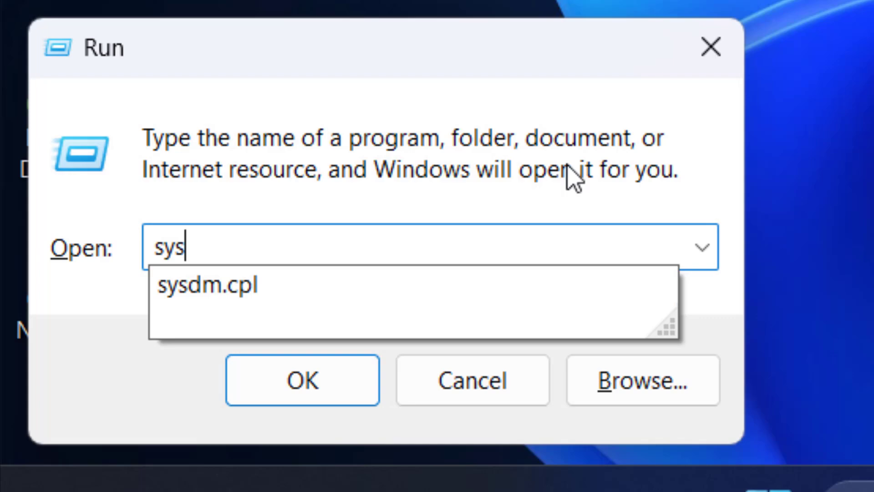
{"action": "left_click", "coordinate": [239, 294]}
{"action": "left_click", "coordinate": [274, 262]}
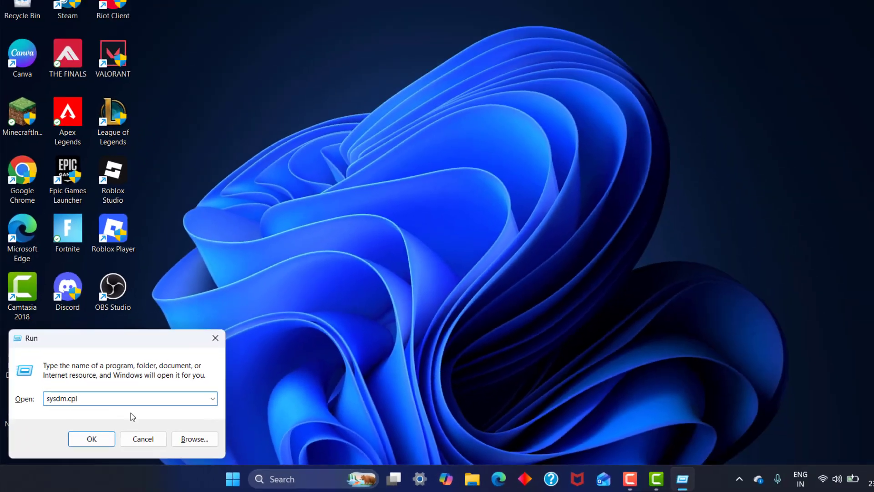
{"action": "left_click", "coordinate": [253, 392]}
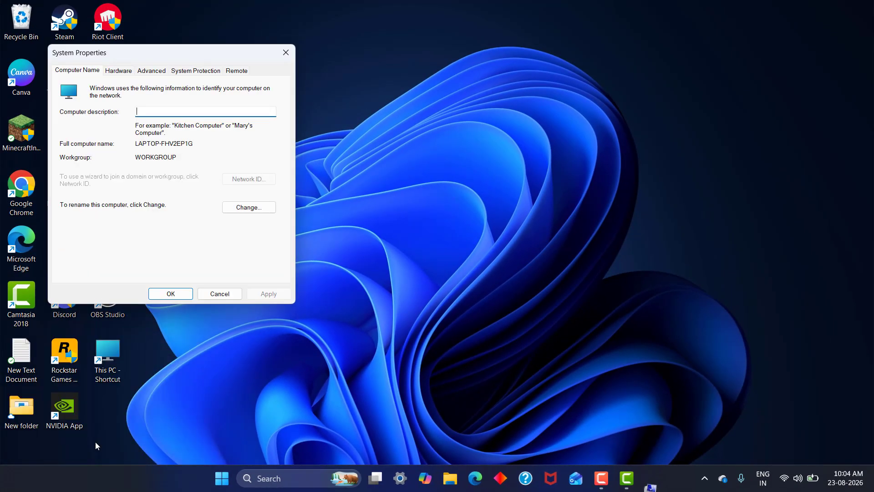
In the advanced performance options' virtual memory settings, use automatic paging file size management for all drives and confirm
{"action": "left_click", "coordinate": [152, 71]}
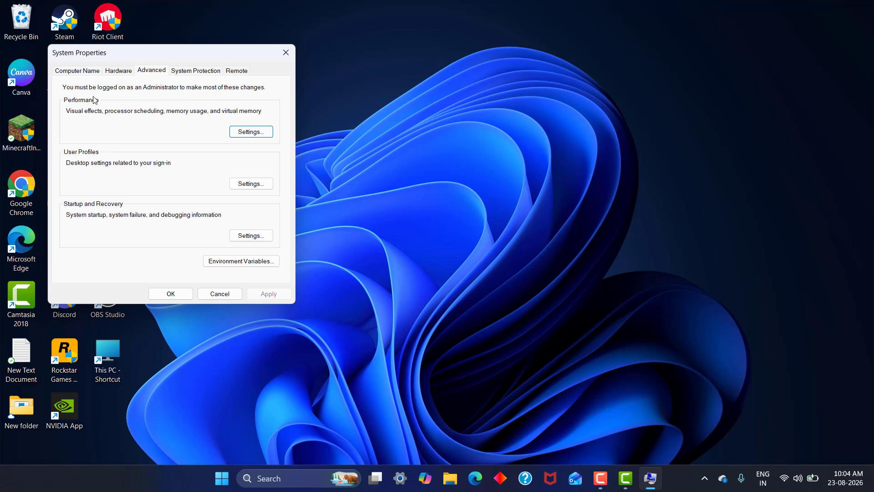
{"action": "left_click", "coordinate": [252, 132]}
{"action": "left_click", "coordinate": [128, 113]}
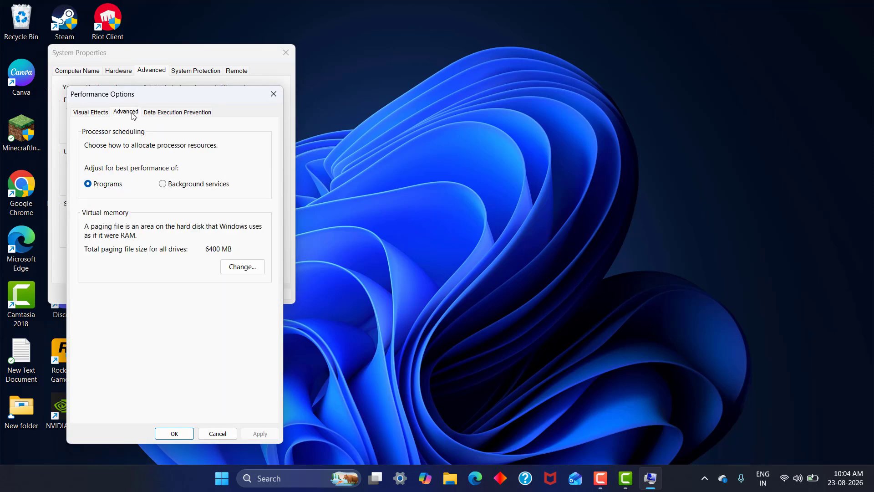
{"action": "left_click", "coordinate": [235, 268]}
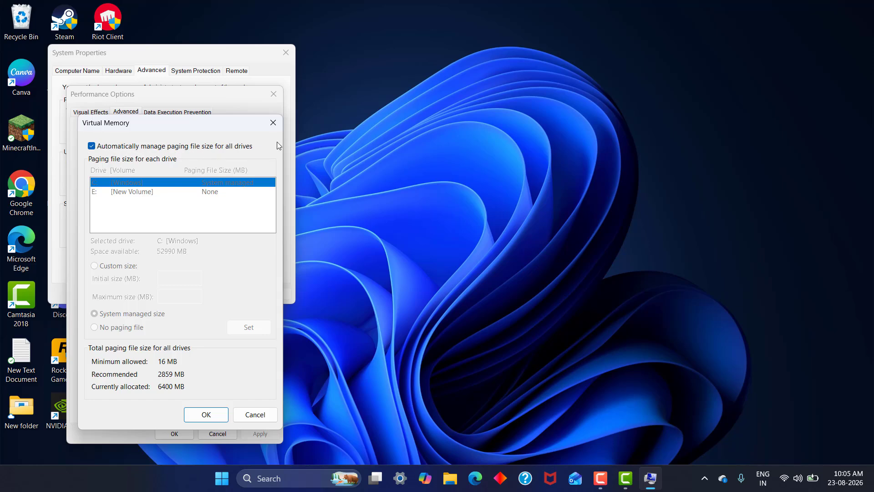
{"action": "left_click", "coordinate": [201, 416]}
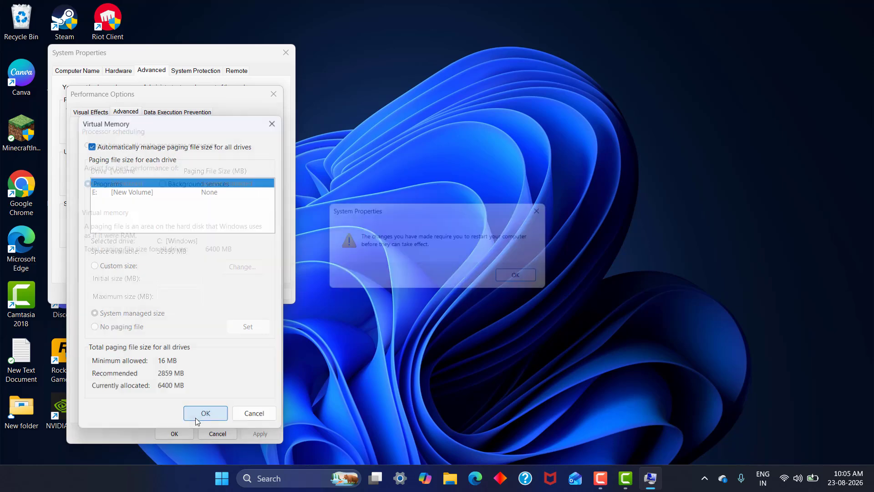
{"action": "left_click", "coordinate": [521, 280]}
Apply the performance and system property changes and restart the computer immediately
{"action": "left_click", "coordinate": [269, 434]}
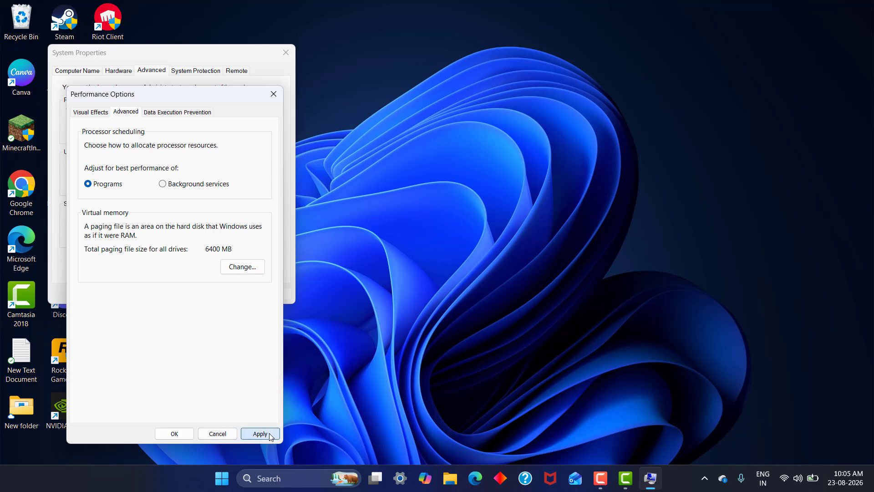
{"action": "left_click", "coordinate": [174, 435]}
{"action": "left_click", "coordinate": [184, 294]}
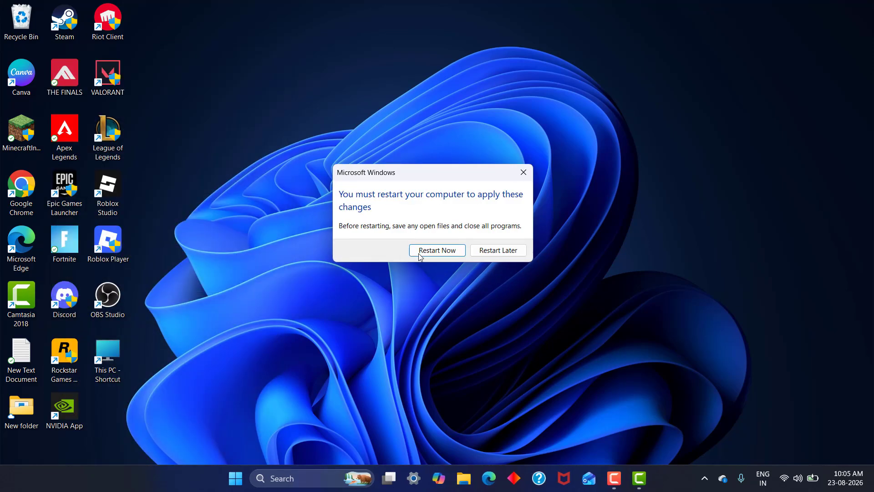
{"action": "left_click", "coordinate": [437, 253]}
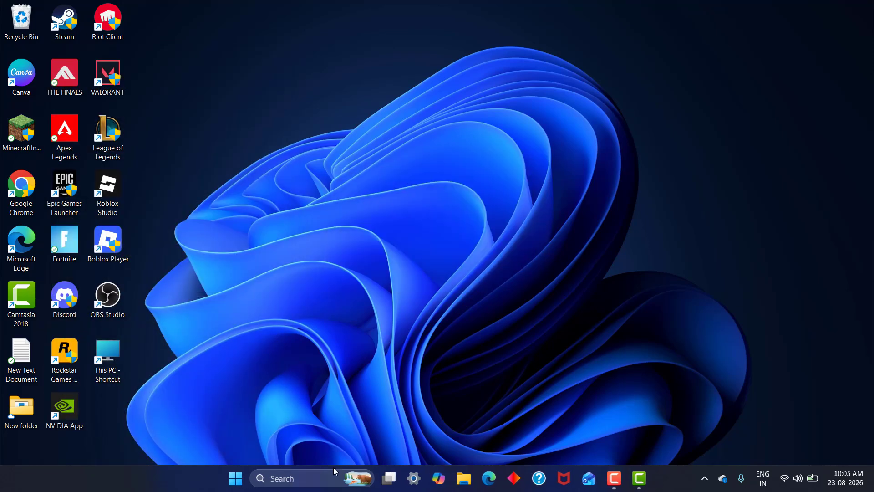
Search Windows for Windows Defender Firewall and open it
{"action": "left_click", "coordinate": [317, 473]}
{"action": "type", "text": "windows"}
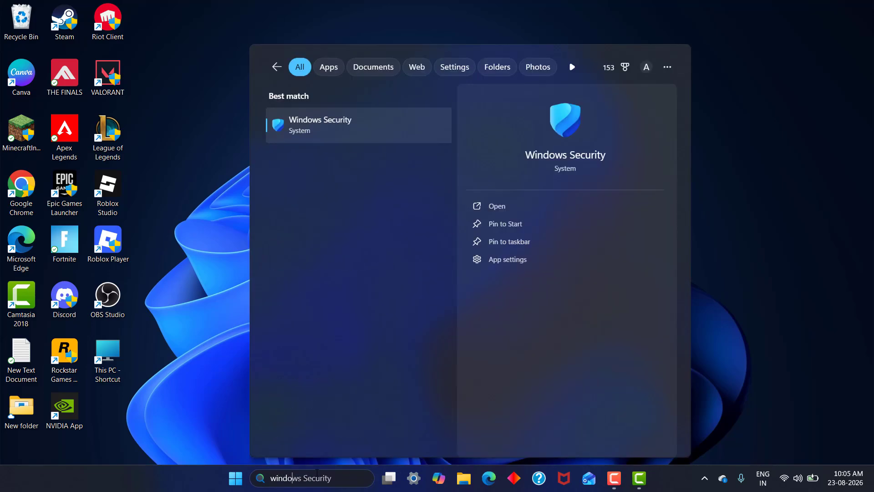
{"action": "type", "text": " defe"}
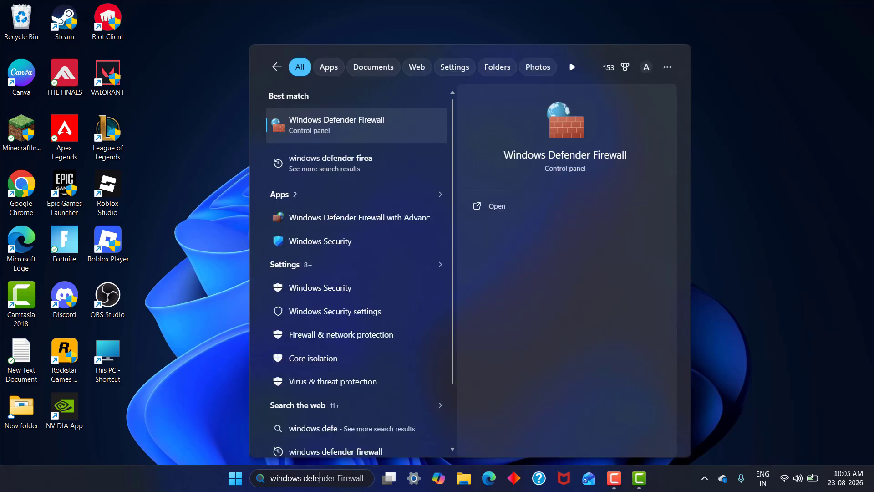
{"action": "key", "text": "Right"}
{"action": "left_click", "coordinate": [366, 131]}
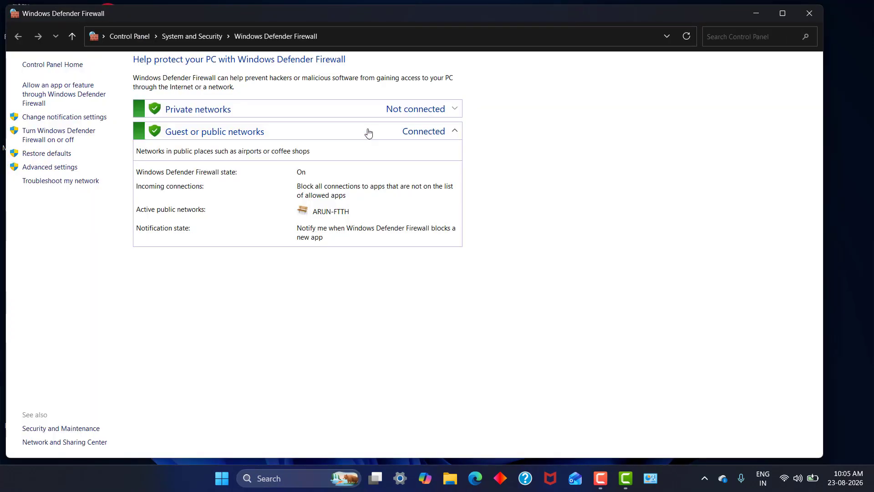
Unlock the list of apps allowed through the firewall for changes and select the Steam entry
{"action": "left_click", "coordinate": [66, 92]}
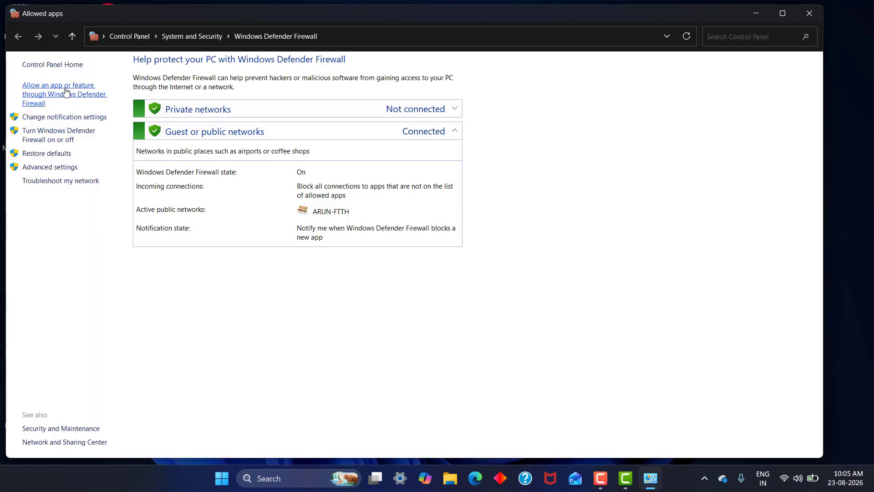
{"action": "left_click", "coordinate": [545, 96]}
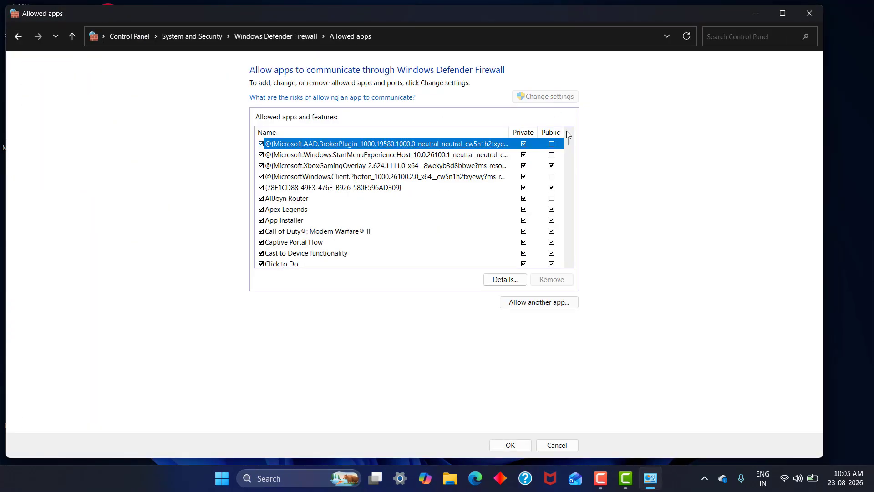
{"action": "left_click_drag", "start_coordinate": [570, 143], "coordinate": [571, 216]}
{"action": "left_click", "coordinate": [292, 265]}
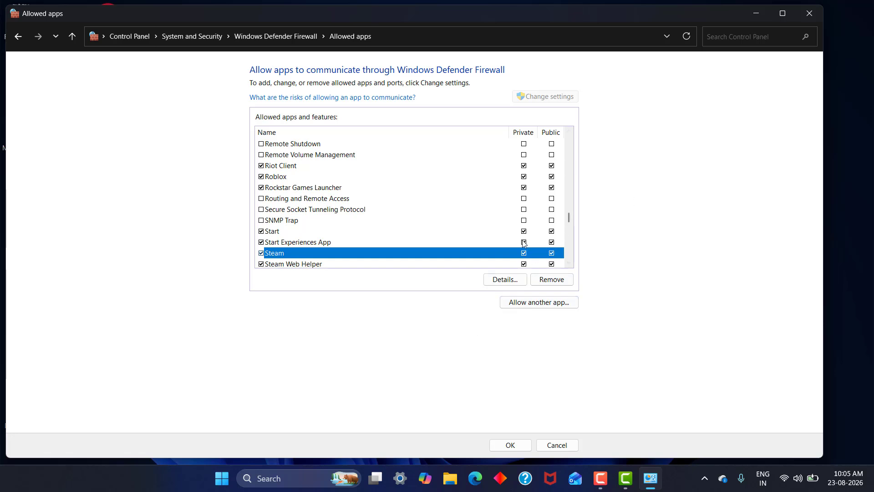
Choose steam.exe from C:\Program Files (x86)\Steam as another app to allow, then cancel adding it
{"action": "left_click", "coordinate": [539, 302]}
{"action": "left_click", "coordinate": [492, 291]}
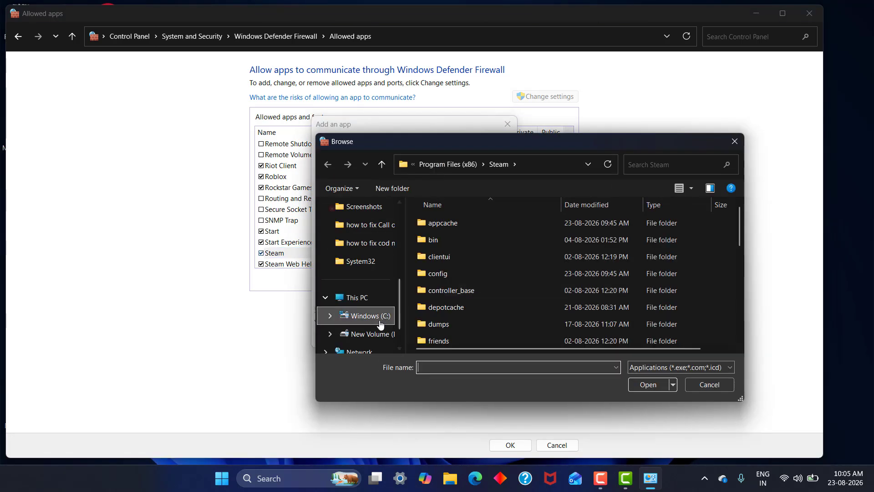
{"action": "left_click", "coordinate": [369, 319]}
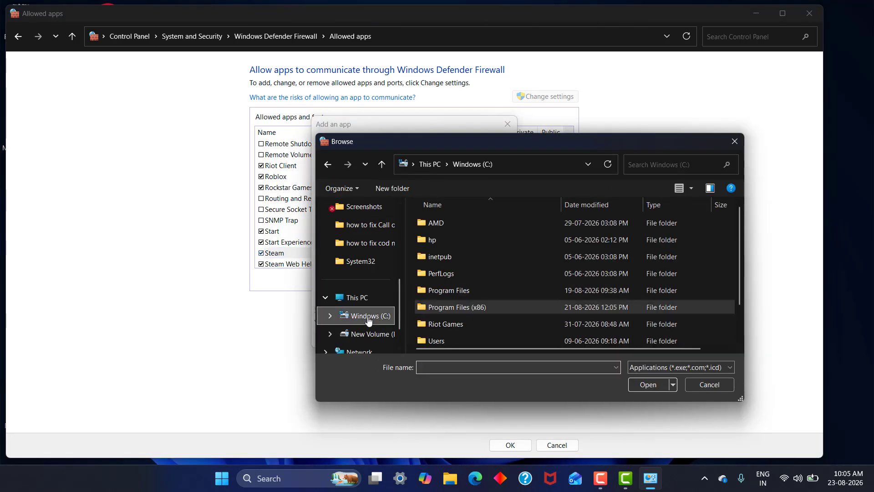
{"action": "double_click", "coordinate": [460, 307]}
{"action": "scroll", "coordinate": [460, 309], "scroll_direction": "down", "scroll_amount": 6}
{"action": "scroll", "coordinate": [460, 310], "scroll_direction": "up", "scroll_amount": 2}
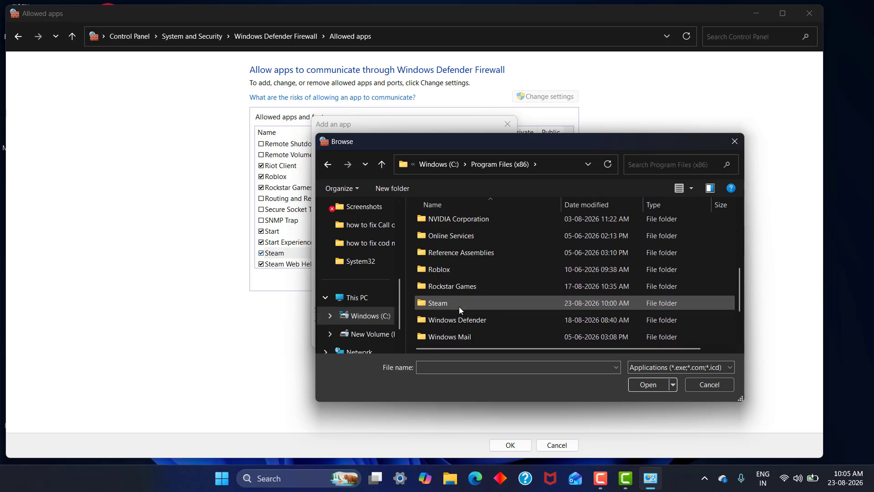
{"action": "scroll", "coordinate": [460, 310], "scroll_direction": "up", "scroll_amount": 1}
{"action": "double_click", "coordinate": [476, 310]}
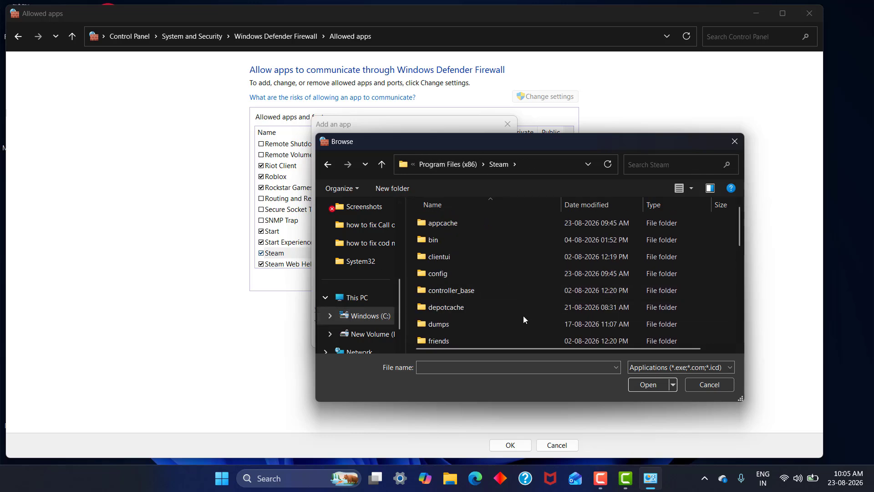
{"action": "scroll", "coordinate": [524, 319], "scroll_direction": "down", "scroll_amount": 7}
{"action": "double_click", "coordinate": [438, 253]}
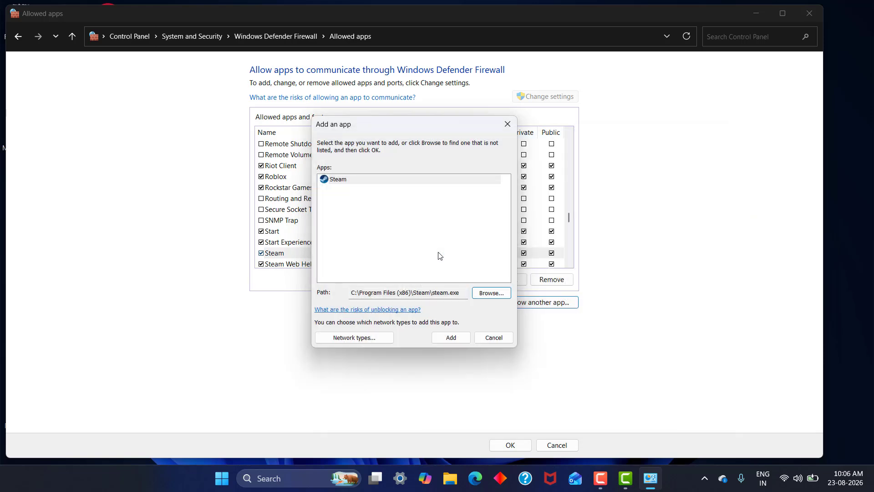
{"action": "left_click", "coordinate": [486, 339]}
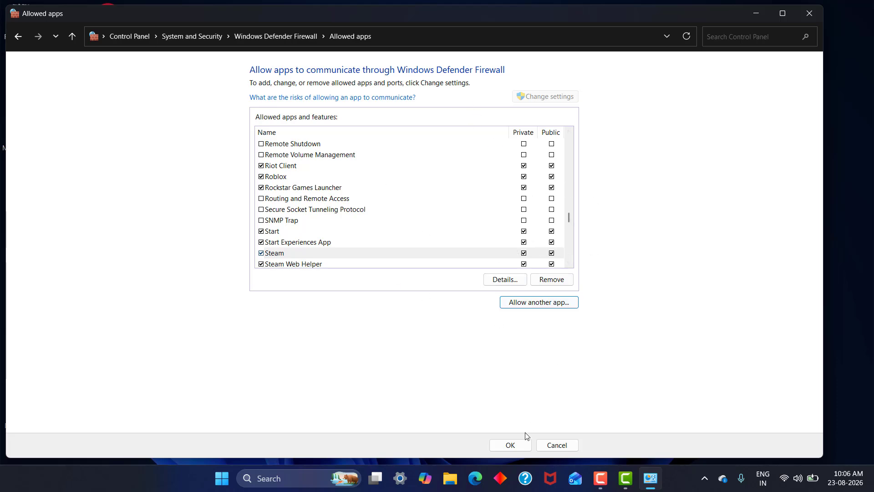
Confirm the firewall's allowed apps list and close the firewall window
{"action": "left_click", "coordinate": [511, 445]}
{"action": "left_click", "coordinate": [810, 13]}
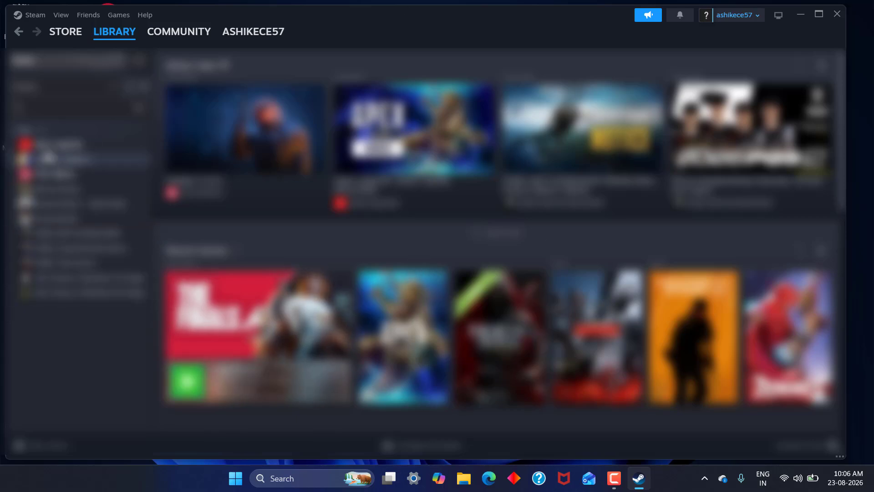
In the Steam library, open the first listed game's installed files properties and start verifying the integrity of its files
{"action": "right_click", "coordinate": [85, 149]}
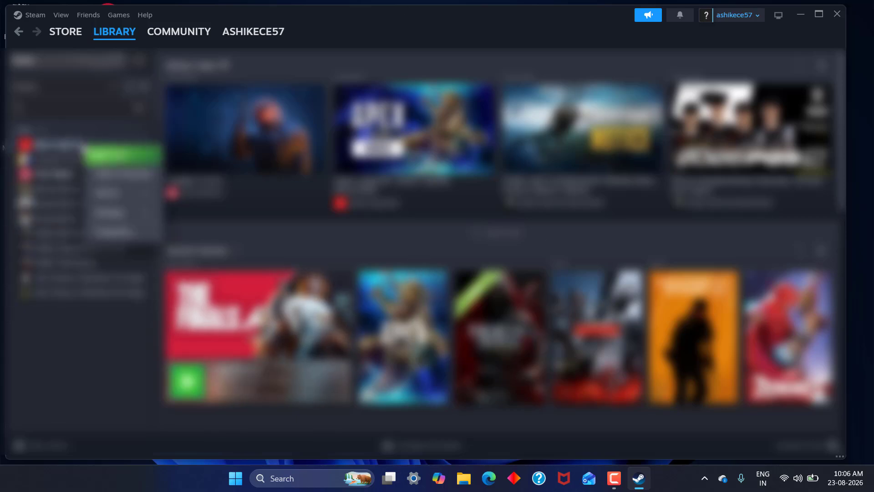
{"action": "left_click", "coordinate": [114, 223]}
{"action": "left_click", "coordinate": [223, 159]}
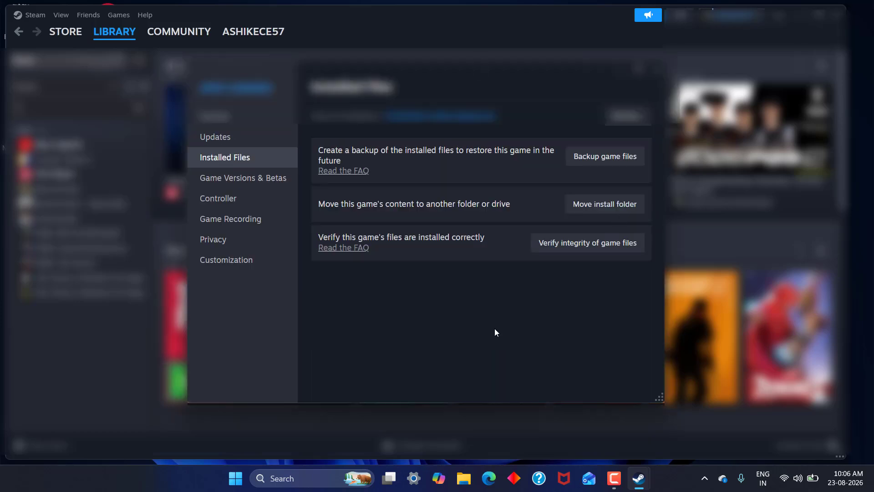
{"action": "left_click", "coordinate": [577, 244]}
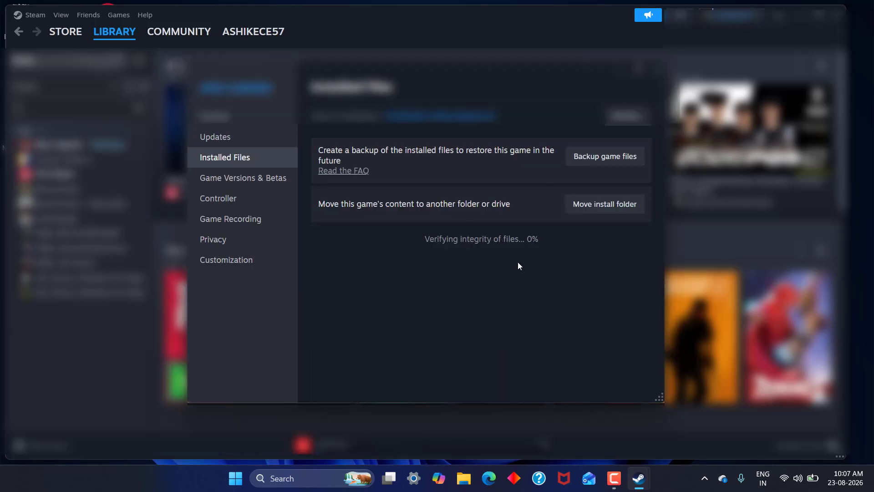